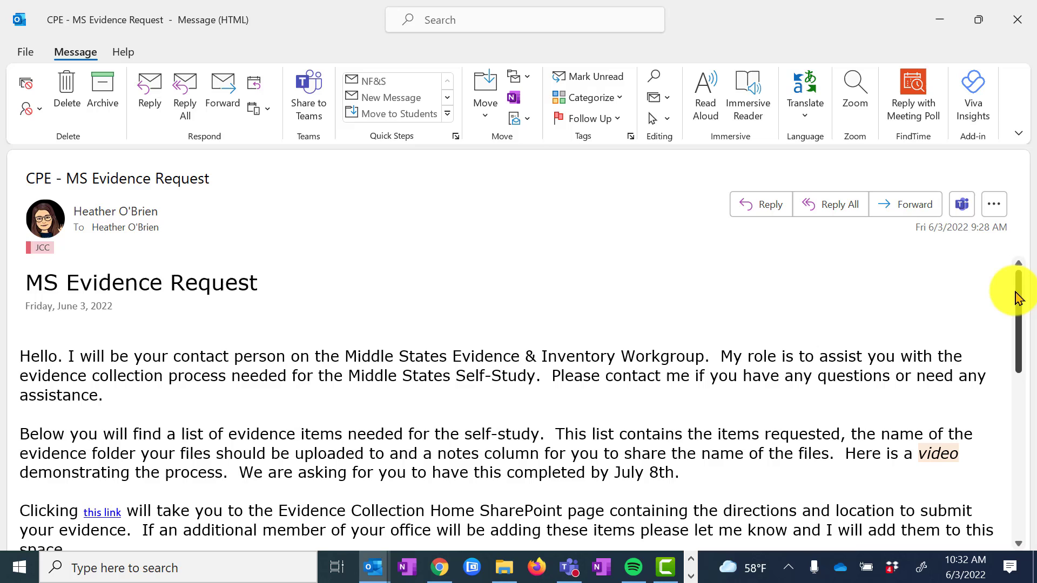
left_click_drag(1019, 300, 1013, 314)
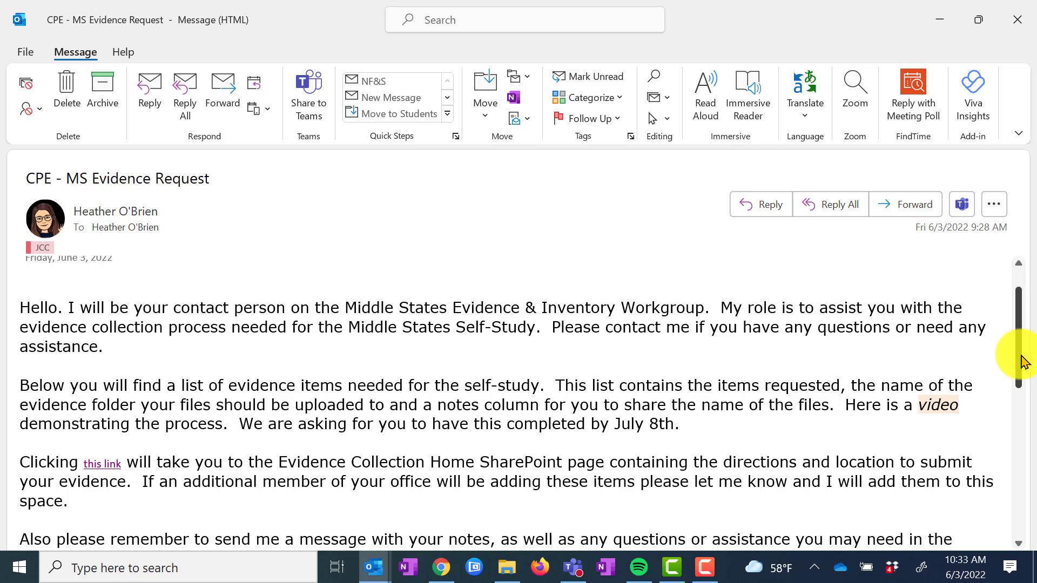
left_click_drag(1026, 360, 1014, 528)
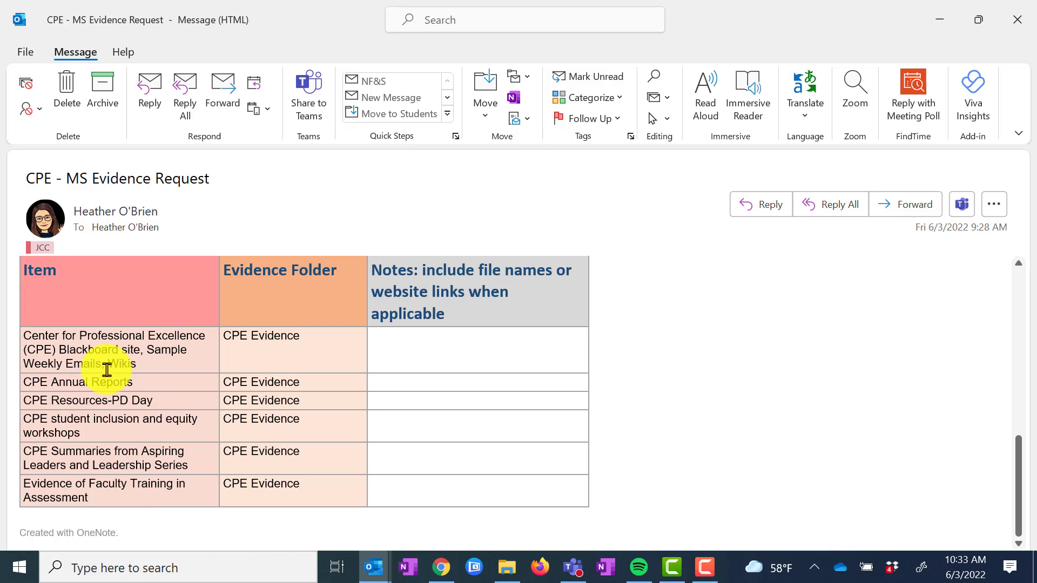
Highlight 'Weekly Emails' in the first item of the evidence table.
left_click_drag(107, 364, 33, 366)
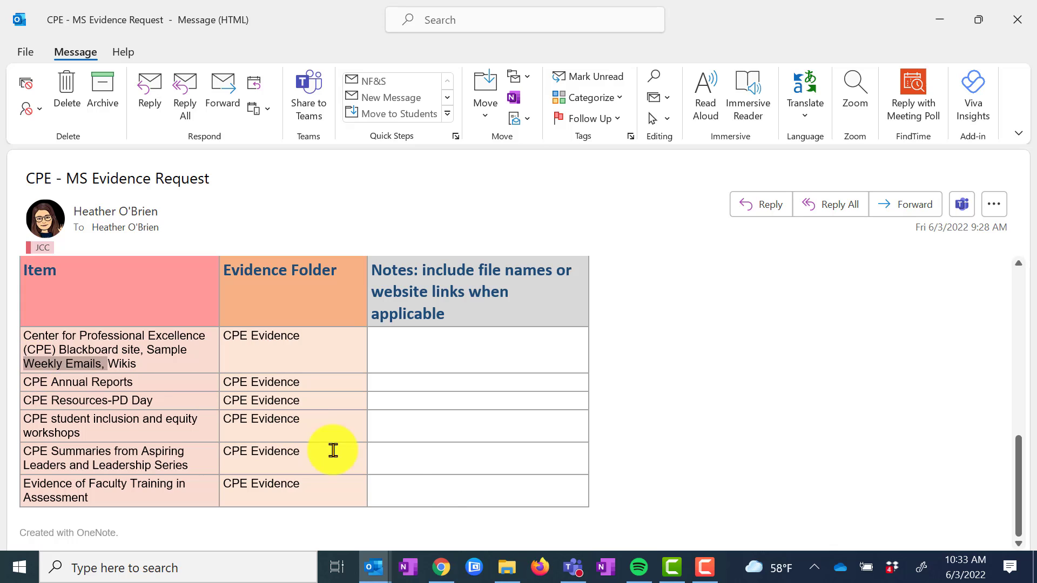
Switch to SharePoint and show the upload choices for the CPE Evidence folder.
left_click(441, 567)
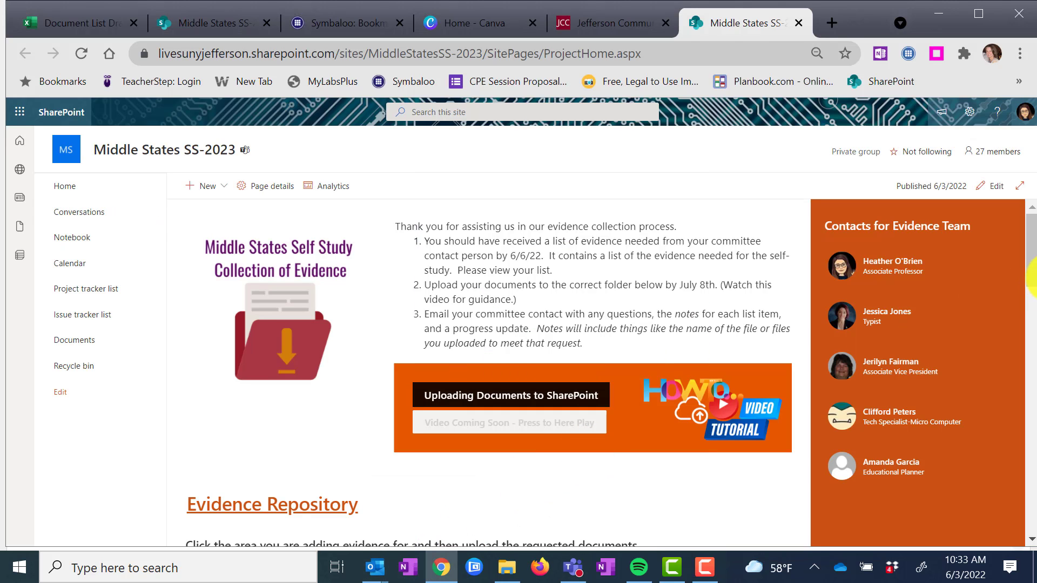
left_click_drag(1030, 276, 1024, 357)
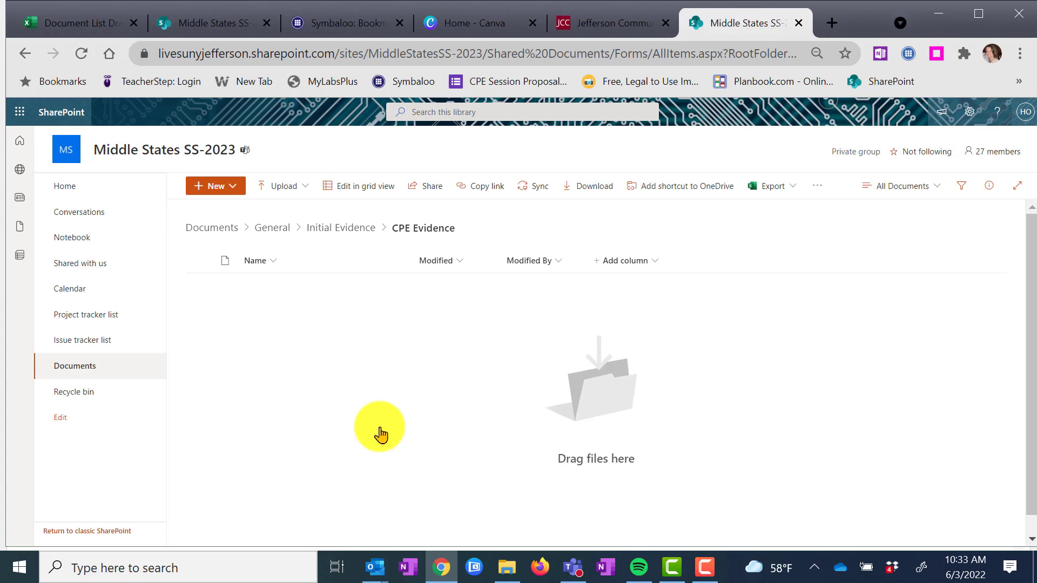
left_click(281, 188)
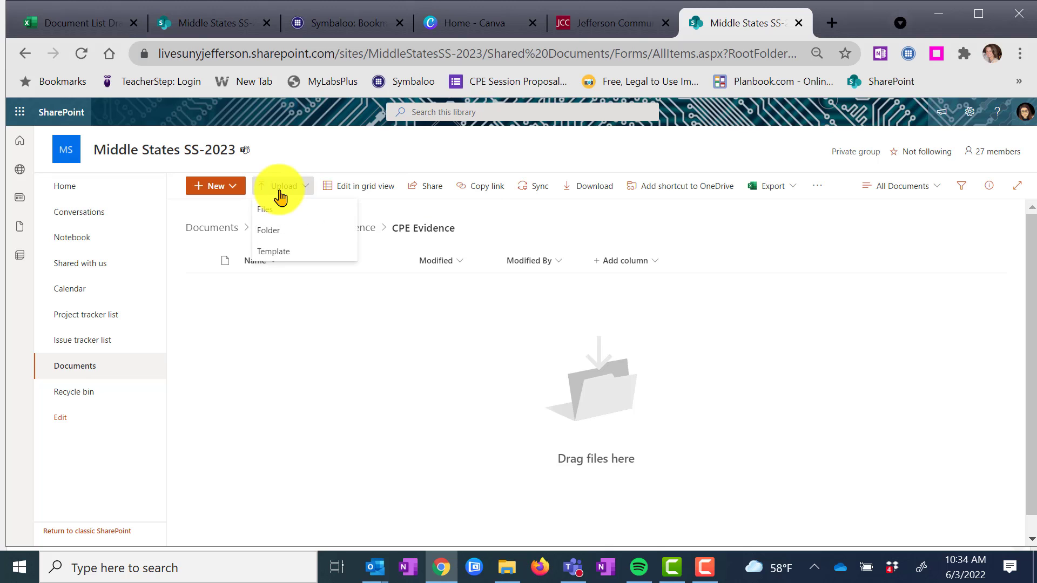
Upload the Sample Weekly email PDF from CPE > MS Evidence as a file.
left_click(267, 218)
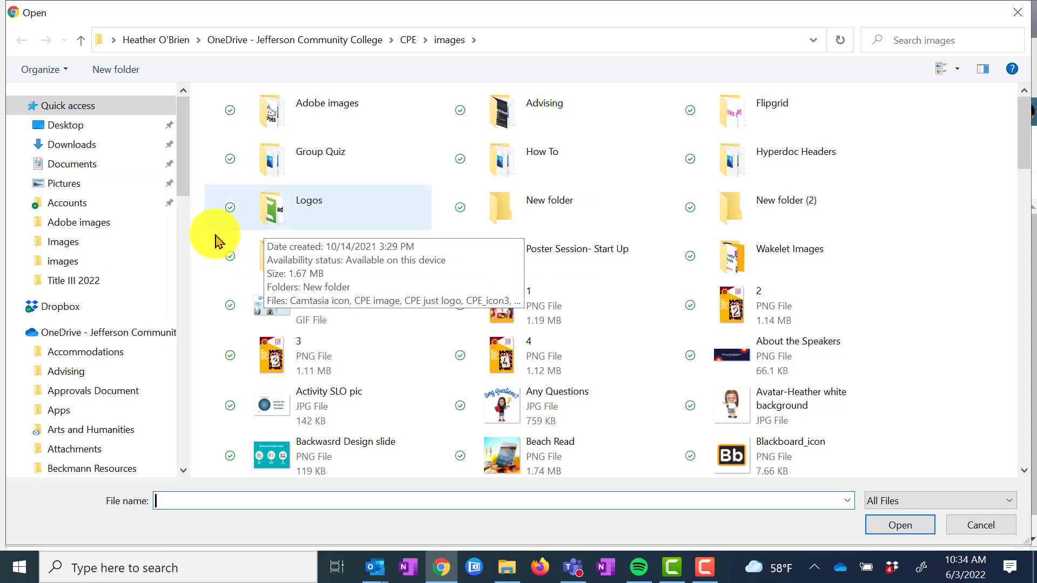
left_click(183, 470)
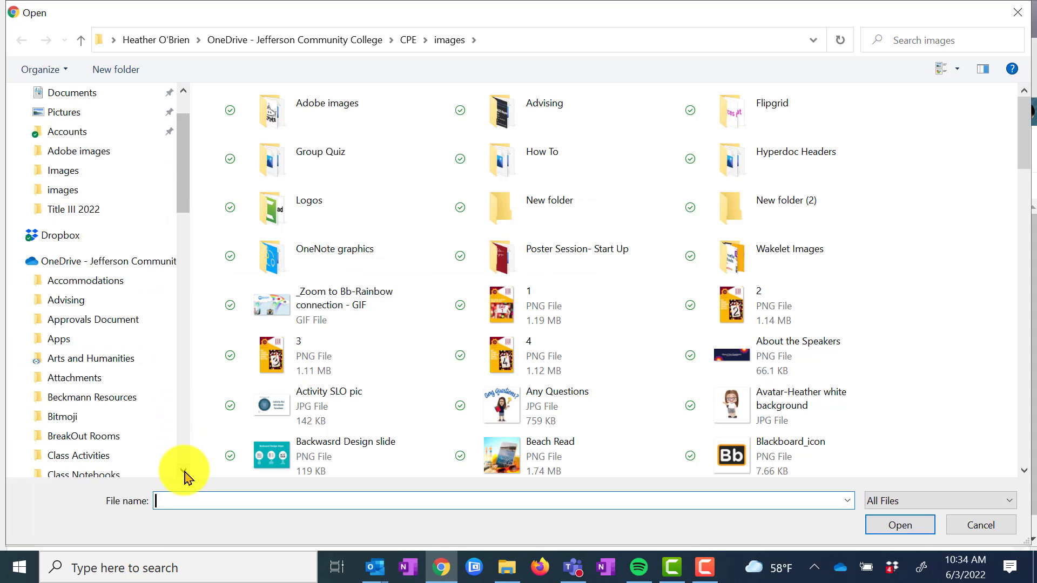
left_click(131, 456)
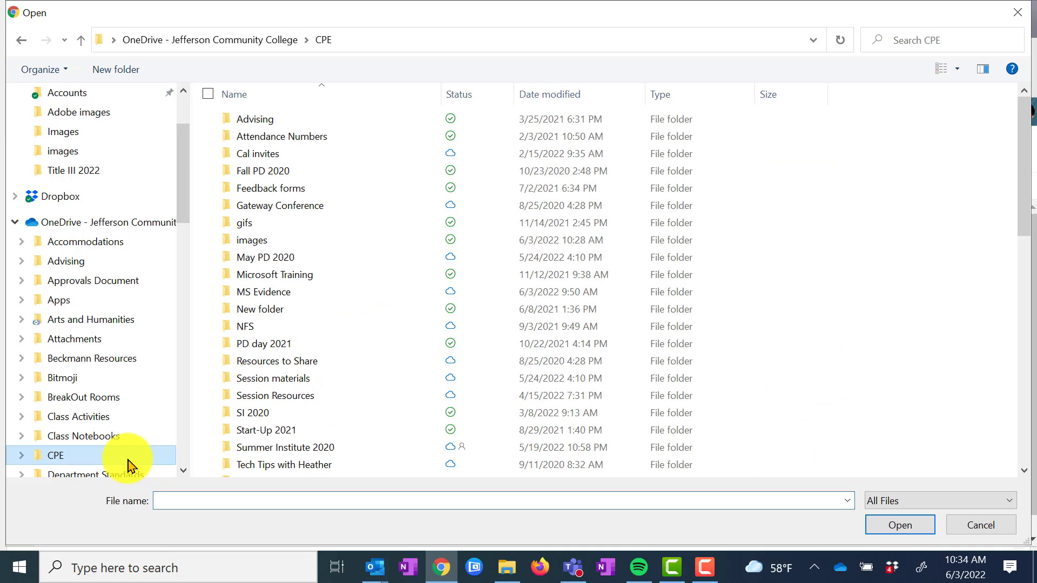
double_click(262, 292)
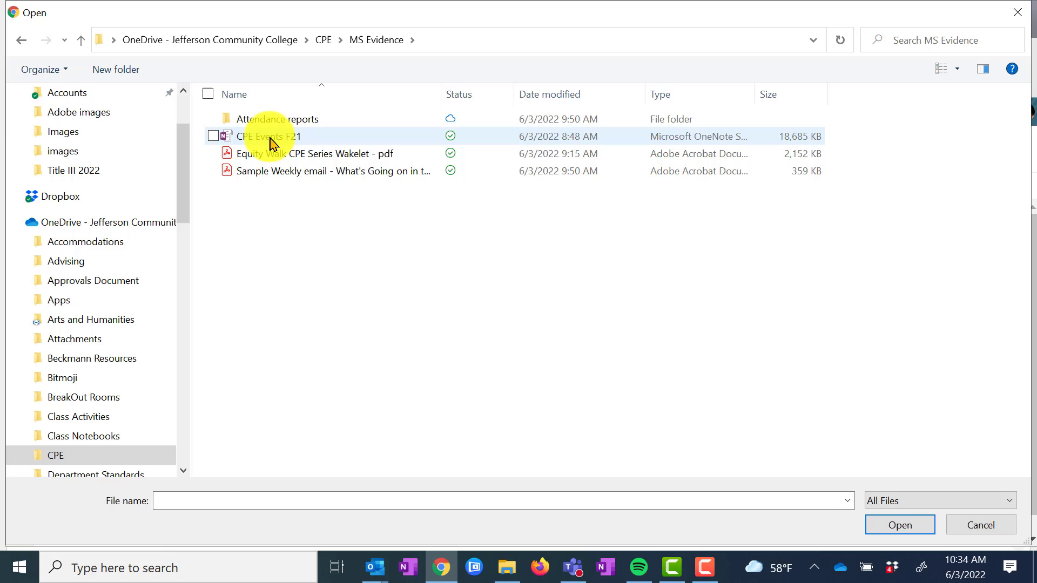
left_click(274, 172)
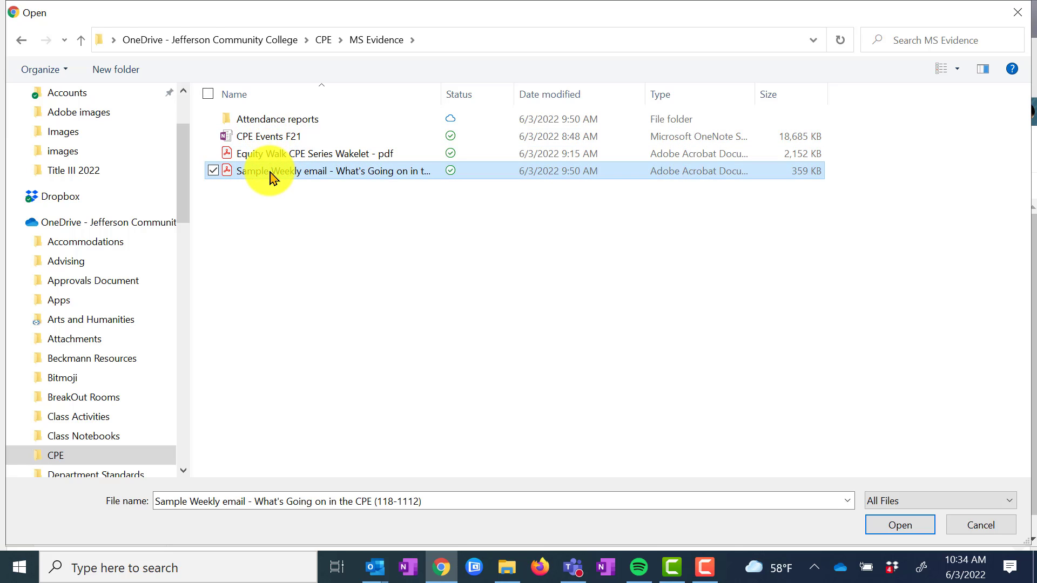
left_click(899, 525)
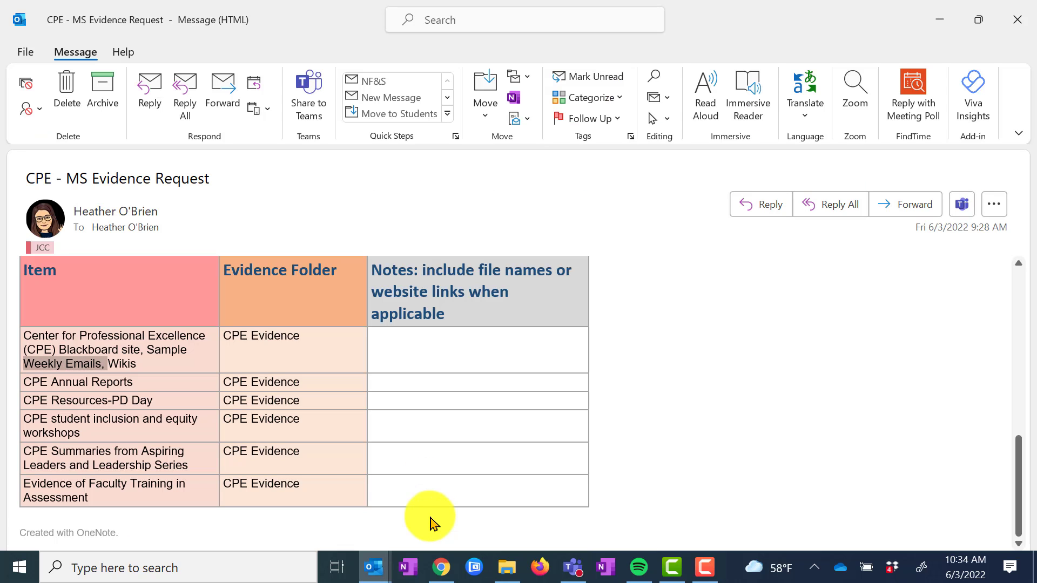
Reply and note 'Sample Weekly email - What's Going on in the CPE (118-1112)' in the first Notes cell.
left_click(761, 204)
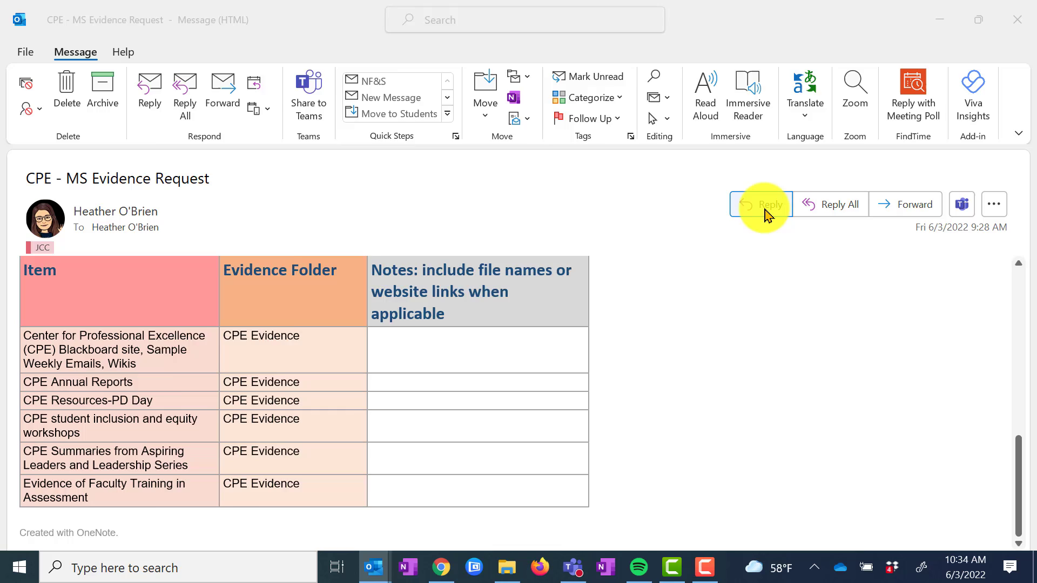
left_click_drag(839, 316, 840, 502)
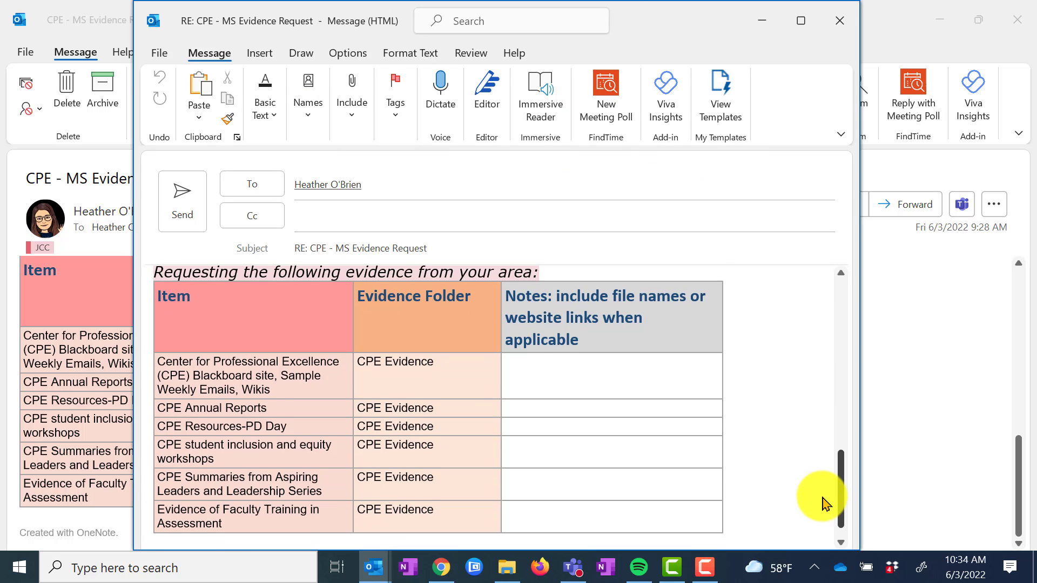
left_click(560, 358)
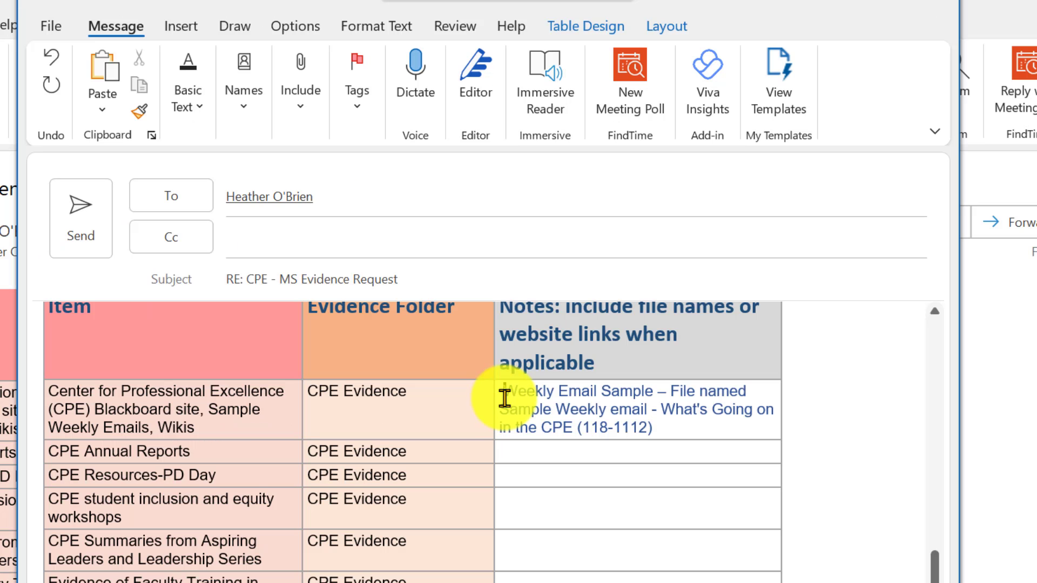
key("Delete")
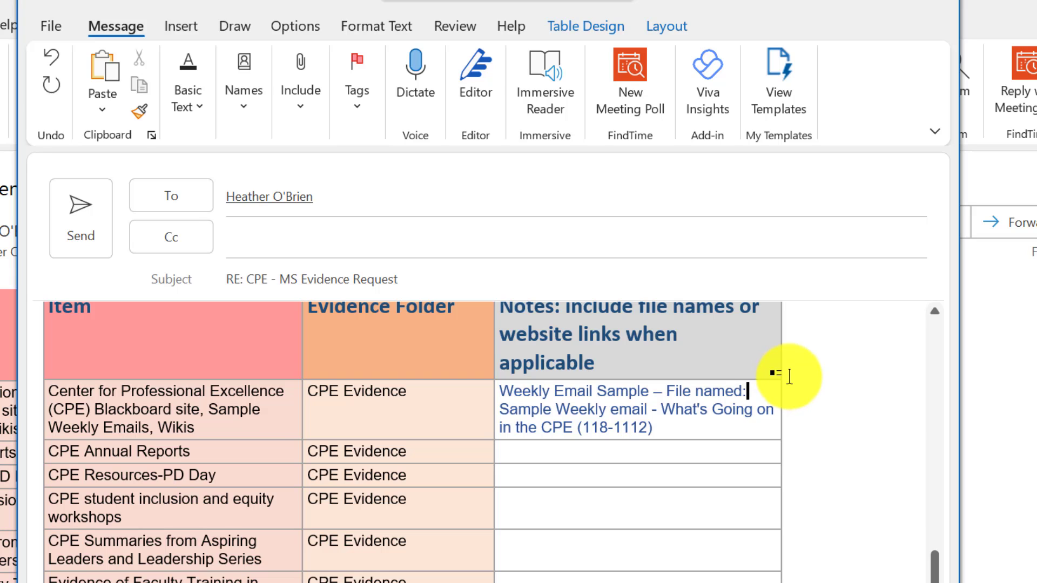
key("Return")
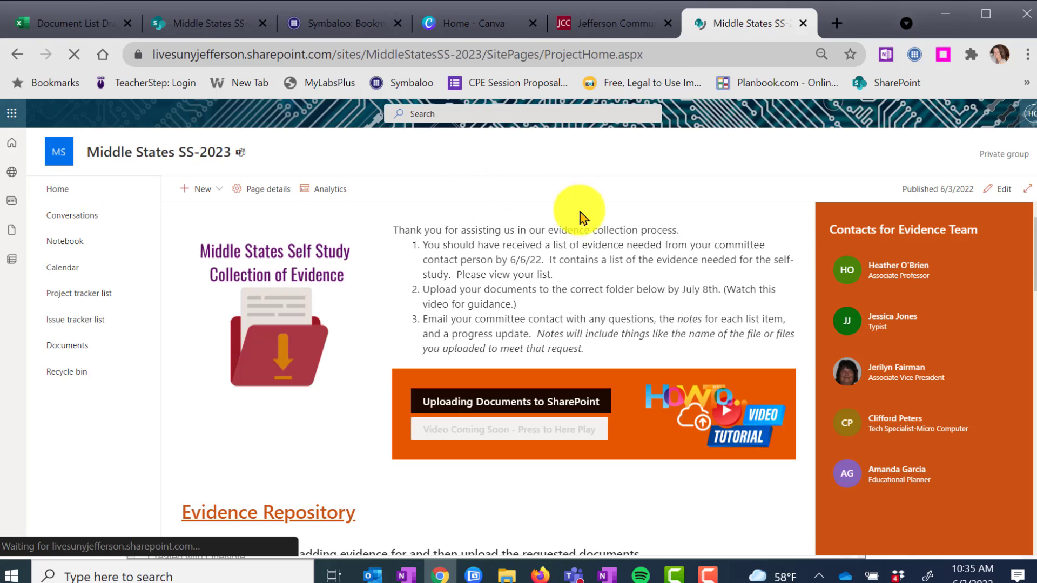
left_click_drag(1029, 239, 1029, 331)
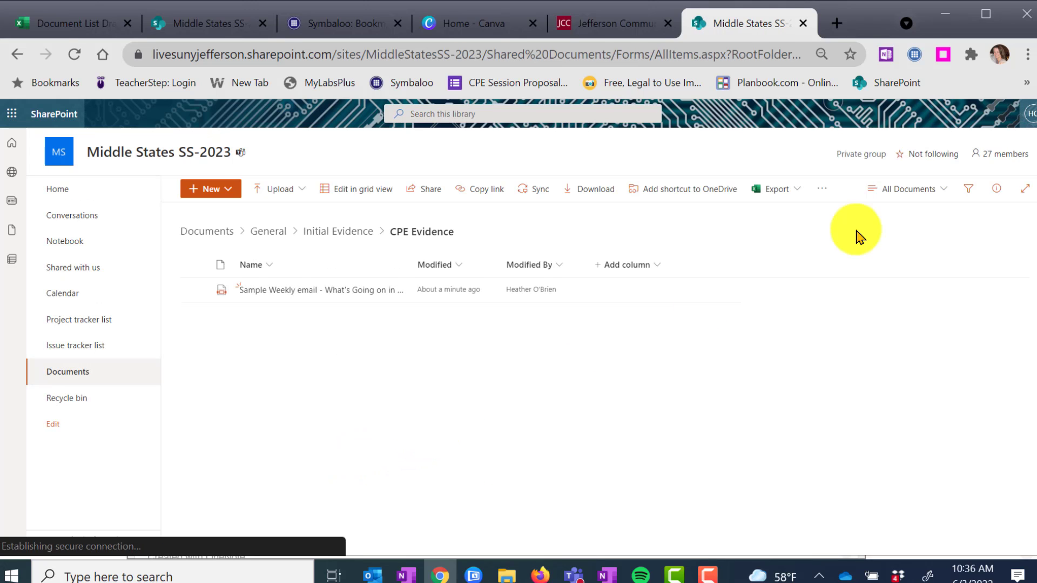
Drag the Attendance reports folder from File Explorer into the CPE Evidence library.
left_click_drag(1013, 159, 914, 129)
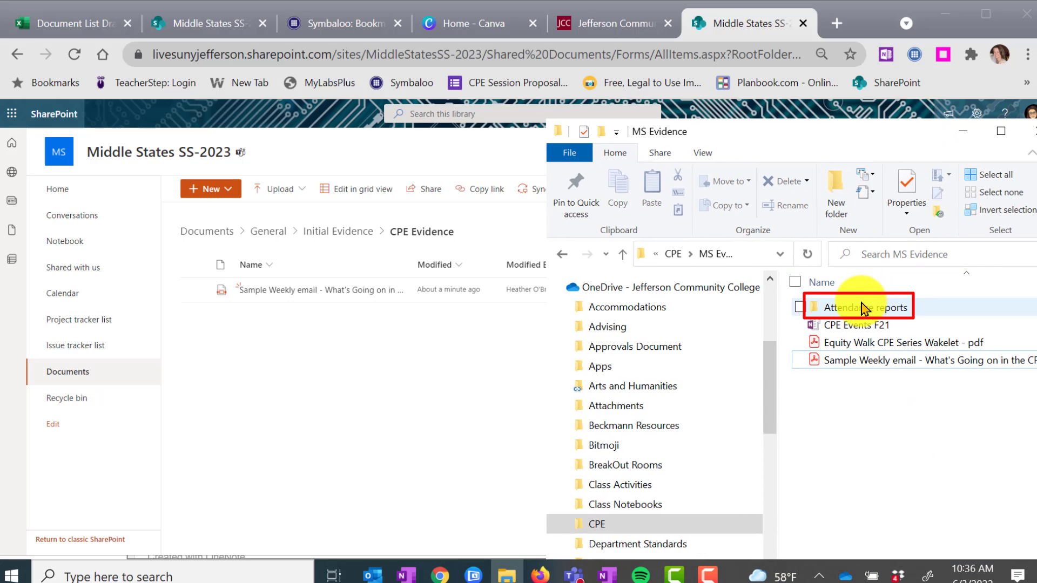
mouse_move(861, 308)
left_mouse_down()
mouse_move(474, 324)
mouse_move(385, 383)
left_mouse_up()
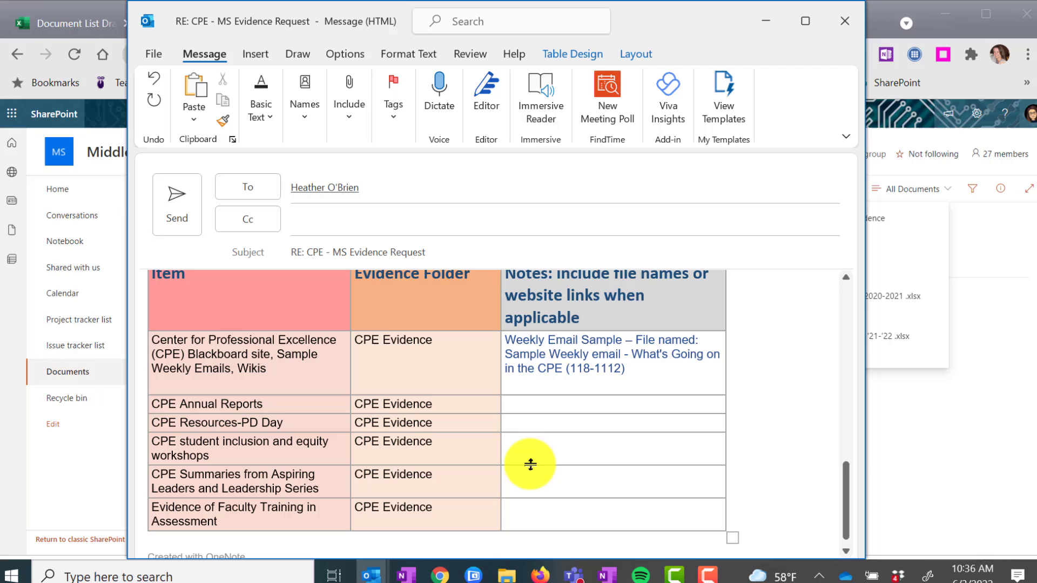
Paste 'Attendance Repots Folder added' into the CPE Annual Reports Notes cell and add a new line.
type("Attendance Repots Folder added")
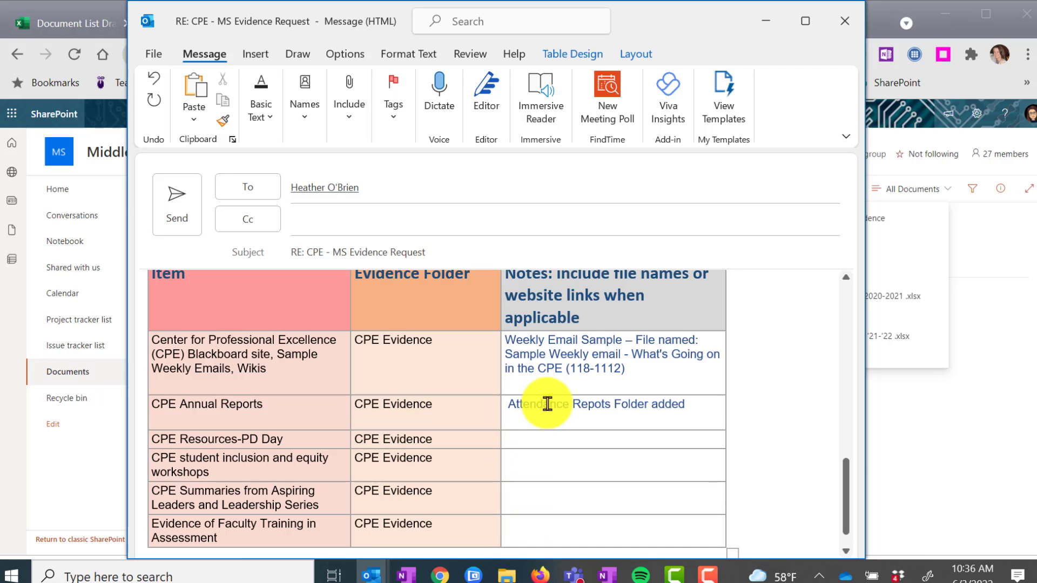
key("End")
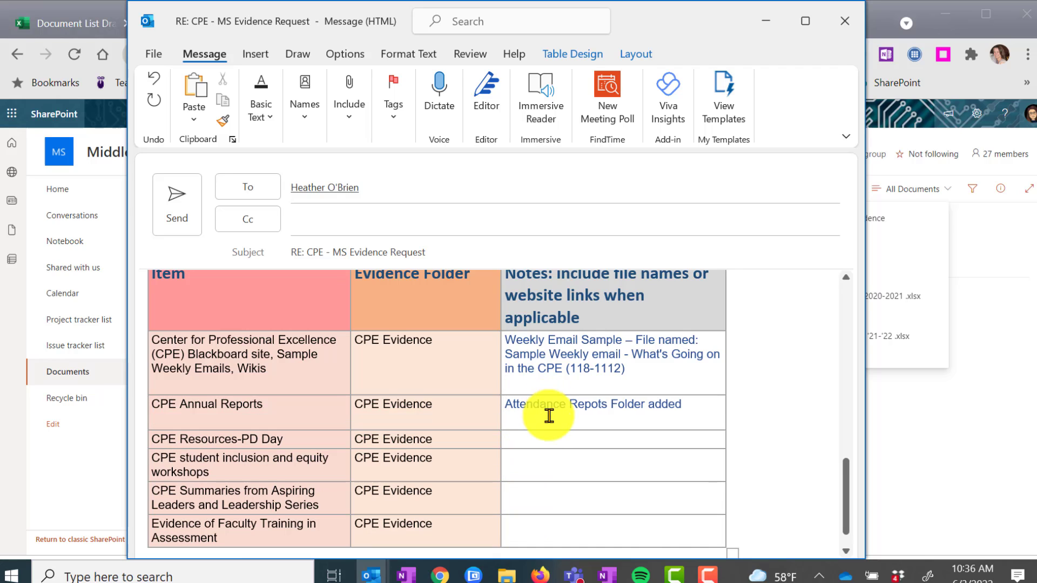
key("Return")
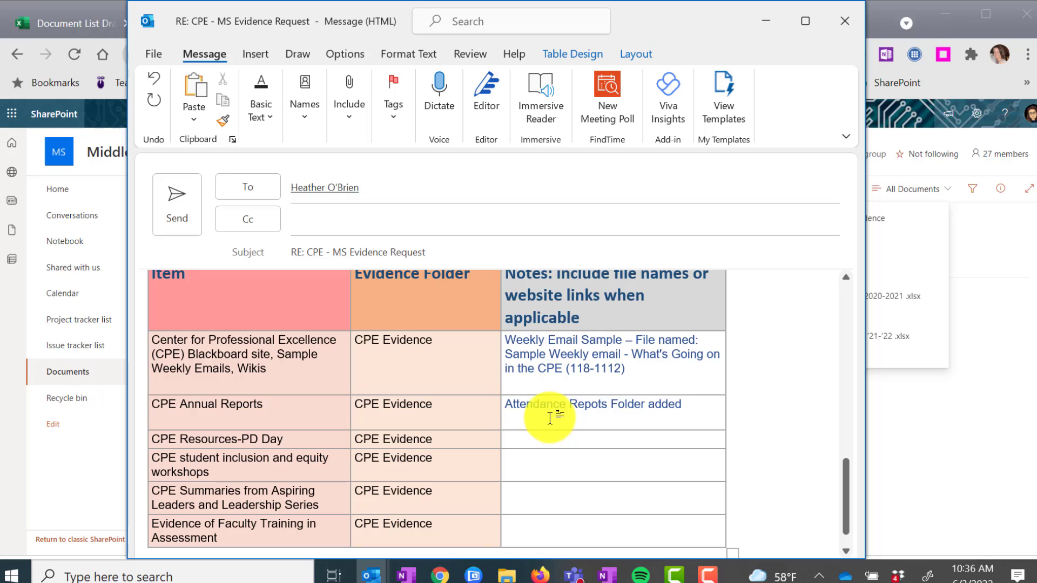